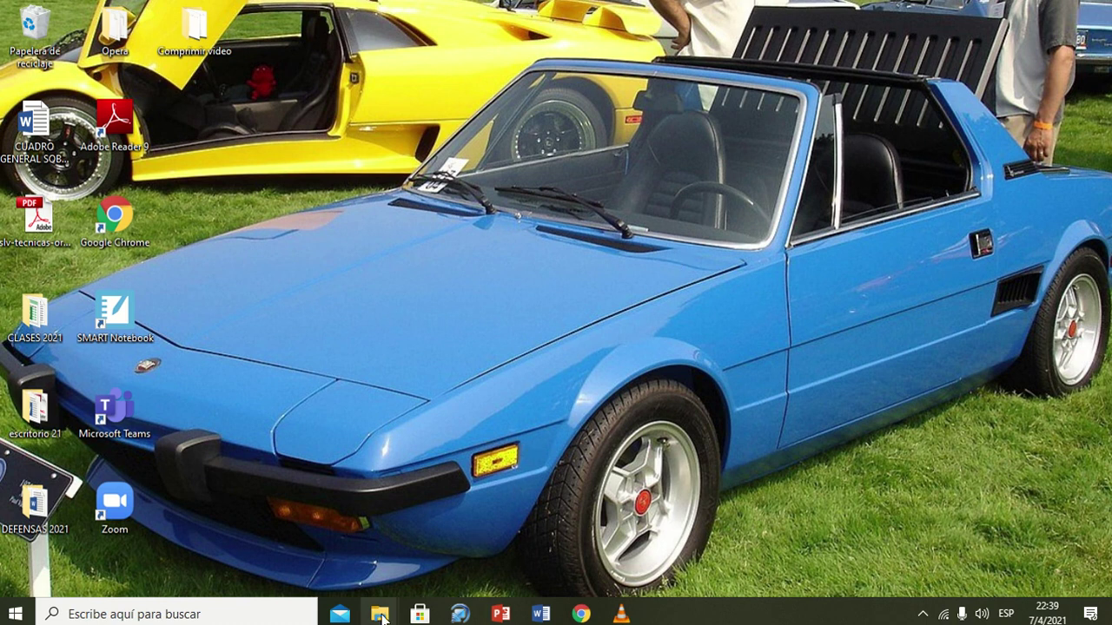
Open the Comprimir video folder and compare the sizes of the original and compressed video files.
mouse_move(383, 615)
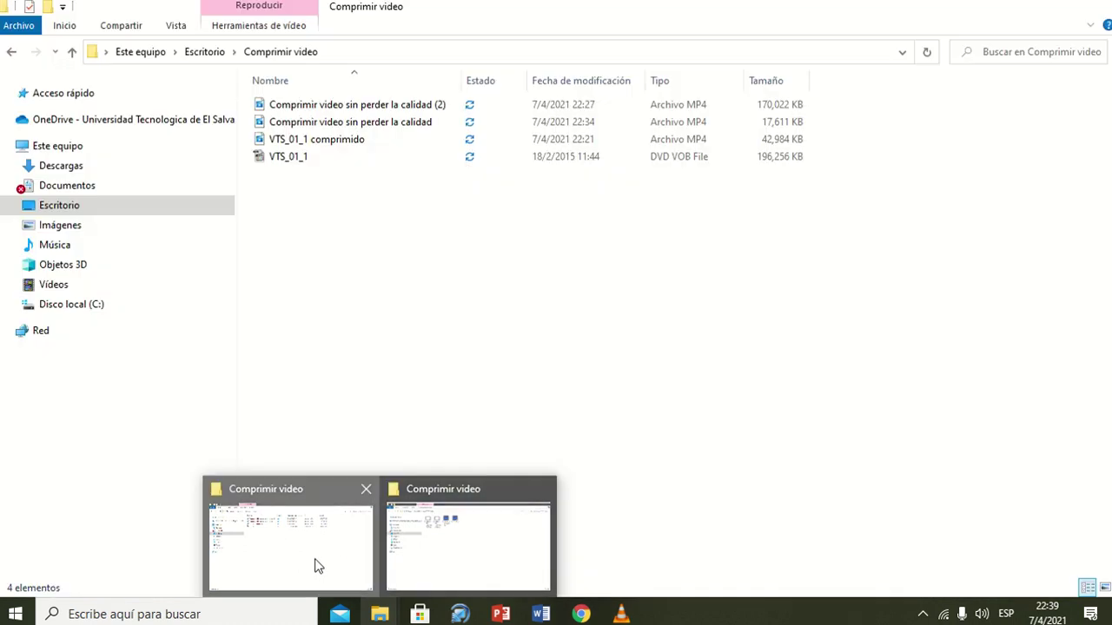
left_click(318, 566)
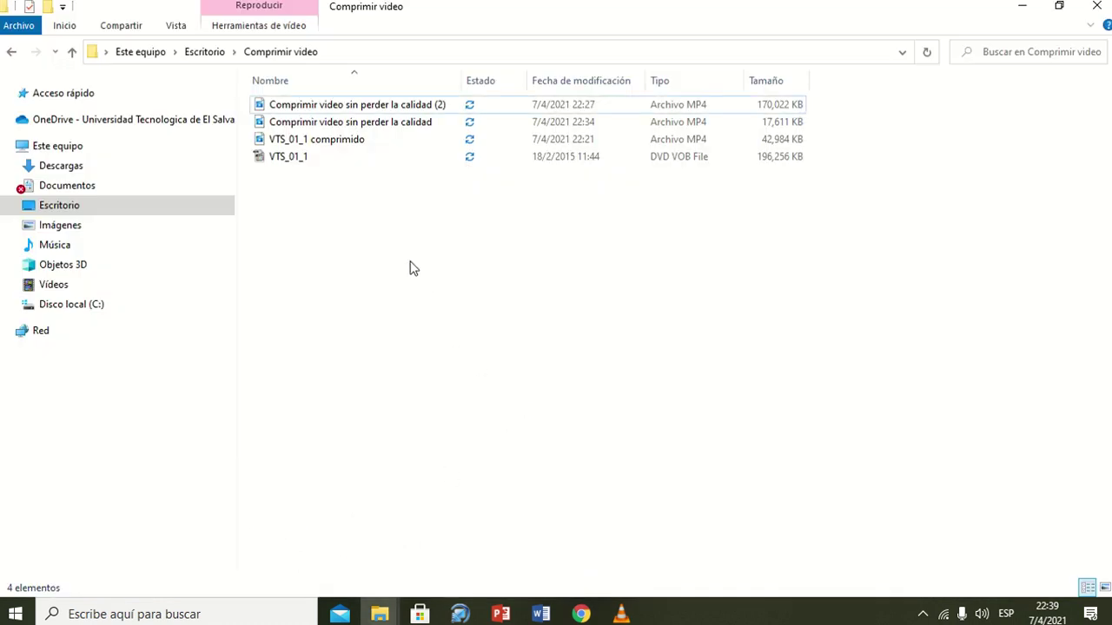
left_click(304, 165)
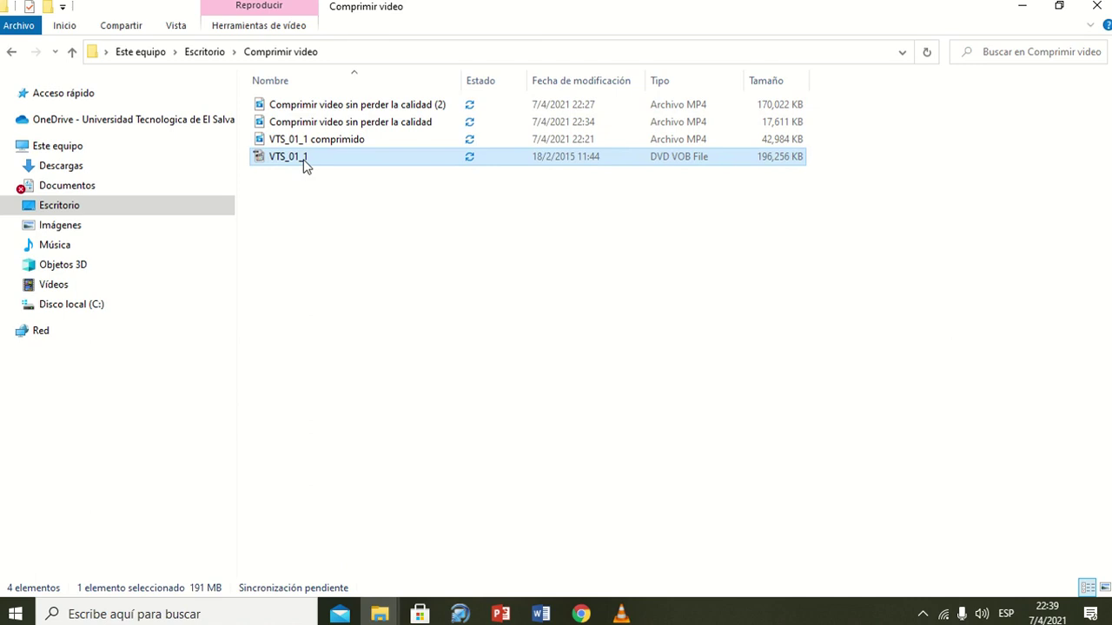
left_click(310, 144)
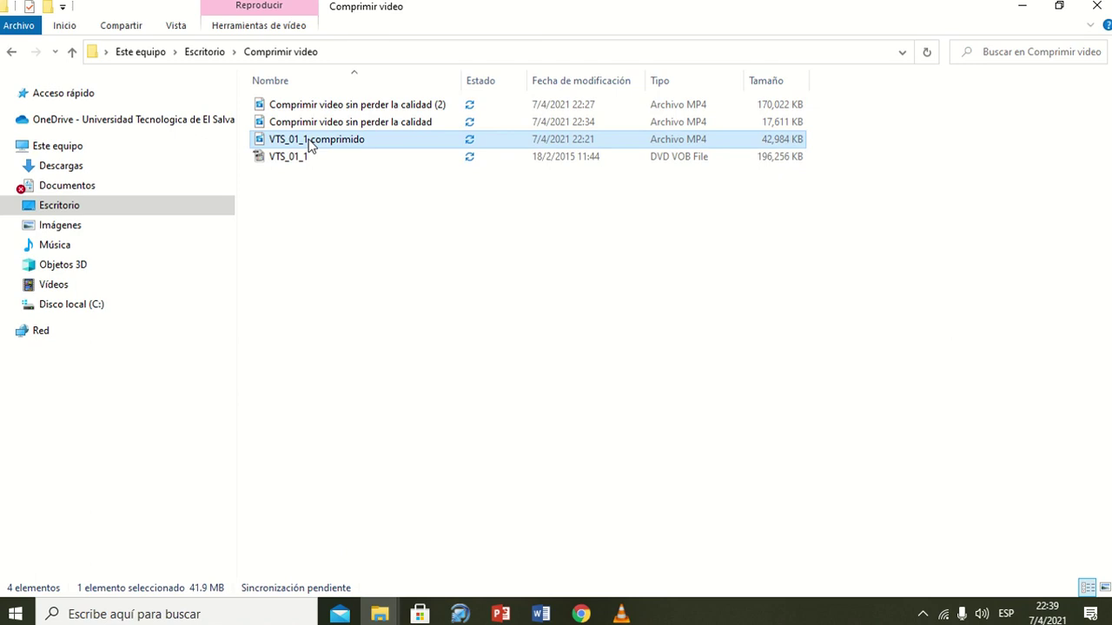
left_click(365, 104)
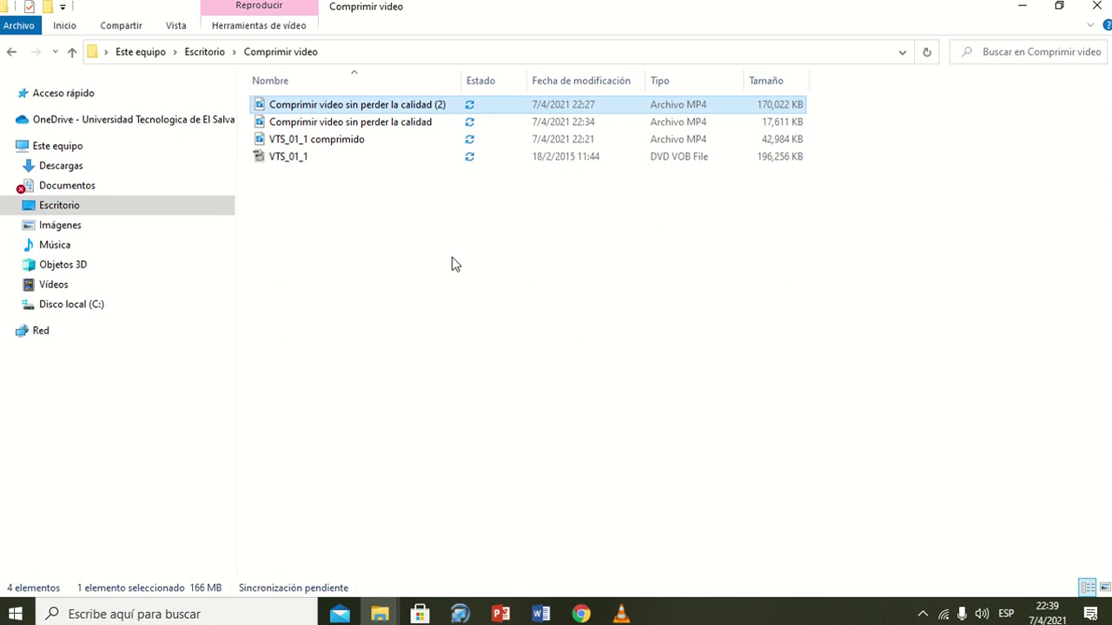
left_click(399, 124)
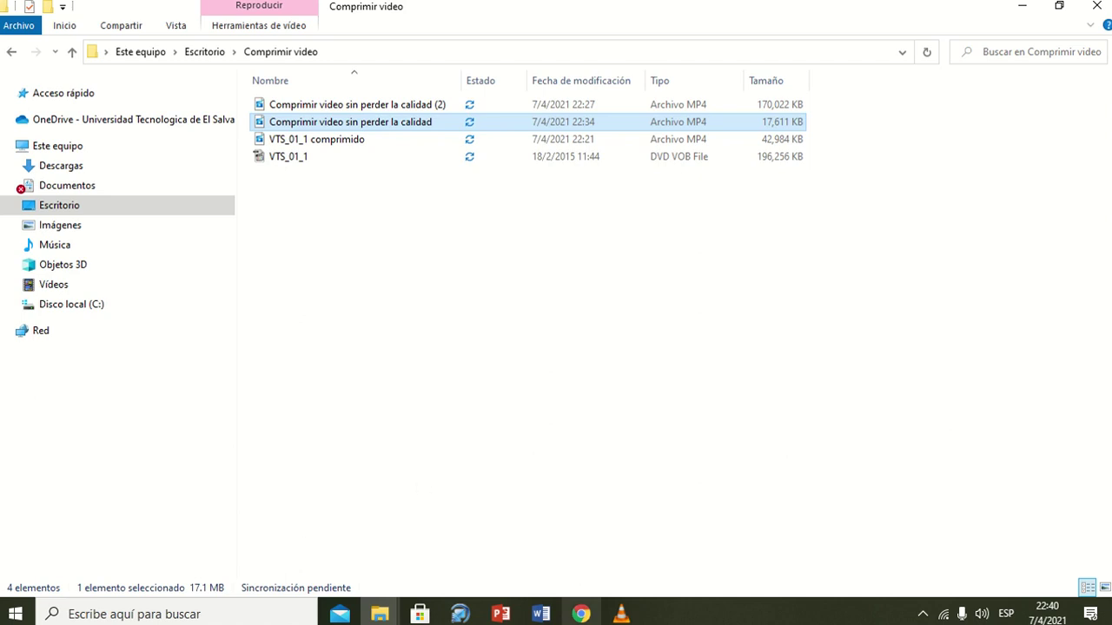
Switch to YouTube in Chrome and open the channel's uploaded videos in YouTube Studio.
mouse_move(582, 614)
left_click(556, 496)
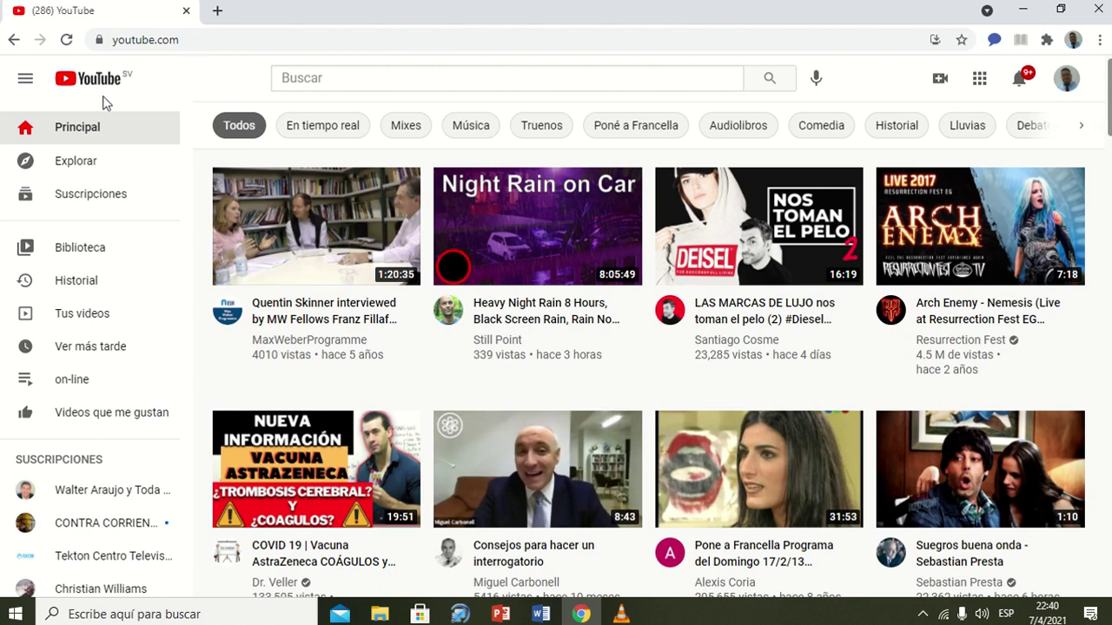
left_click(89, 318)
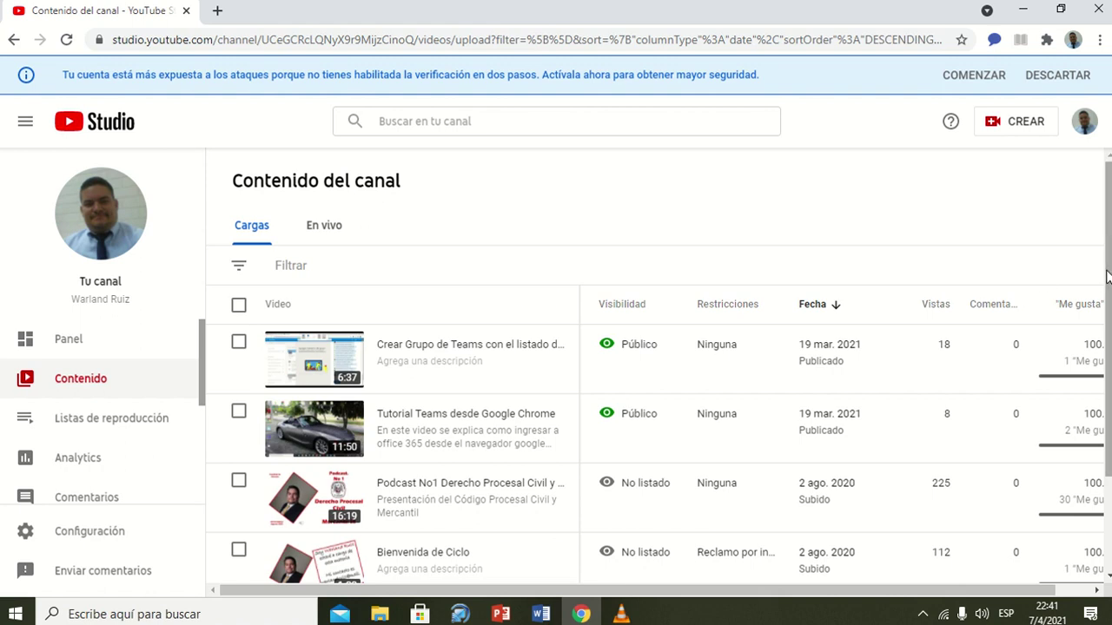
mouse_move(1106, 276)
left_mouse_down()
mouse_move(1108, 337)
mouse_move(1107, 258)
left_mouse_up()
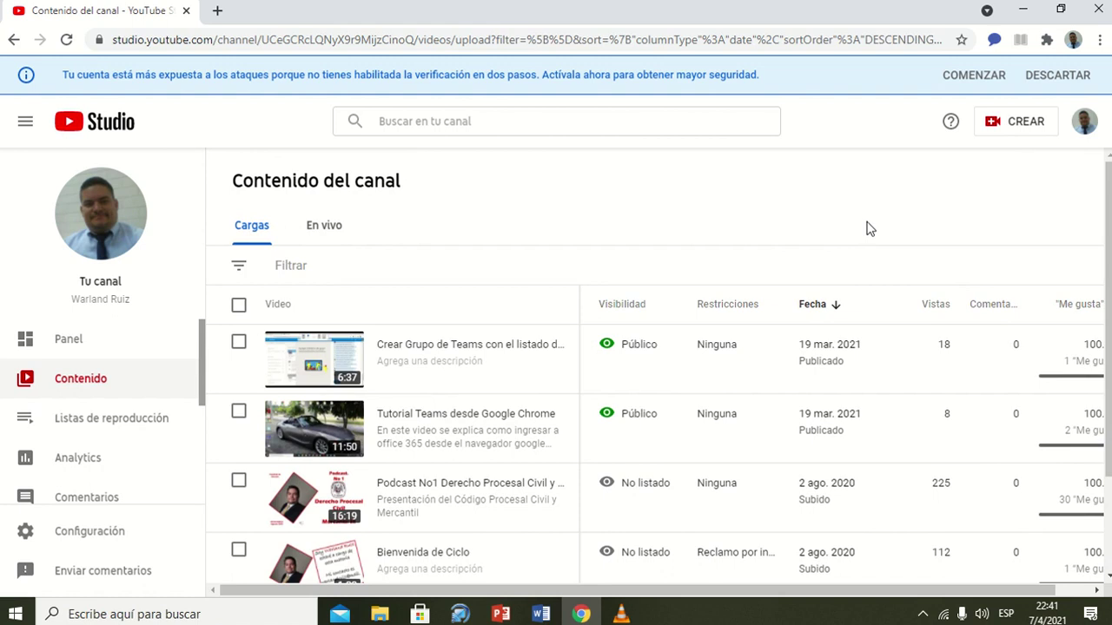
Upload the video file "Comprimir video sin perder la calidad" from the desktop's Comprimir video folder.
left_click(1007, 123)
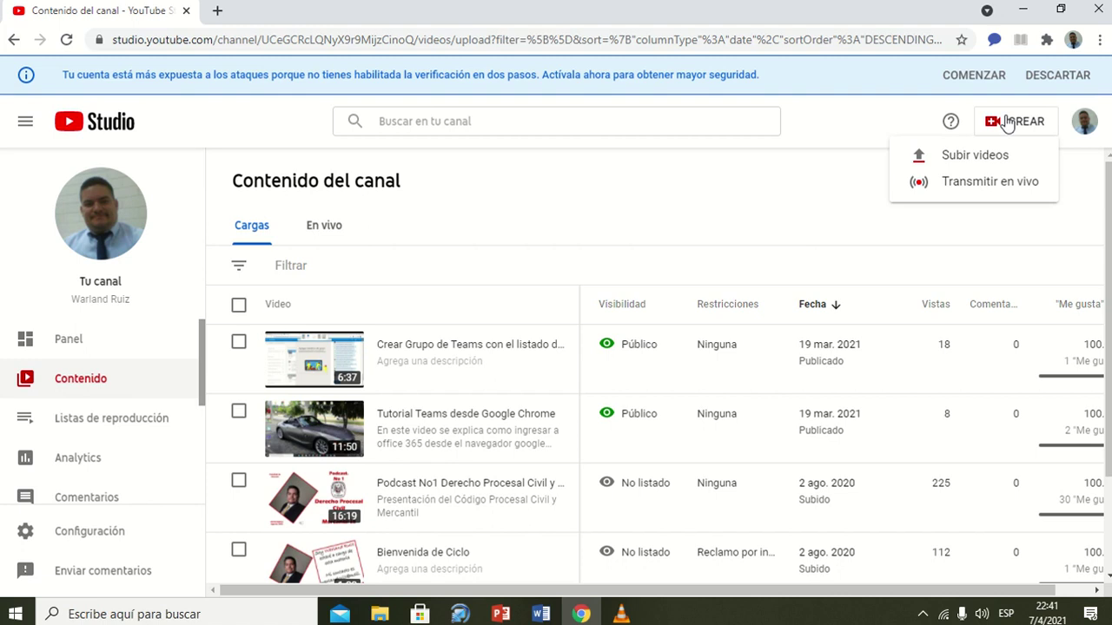
left_click(974, 156)
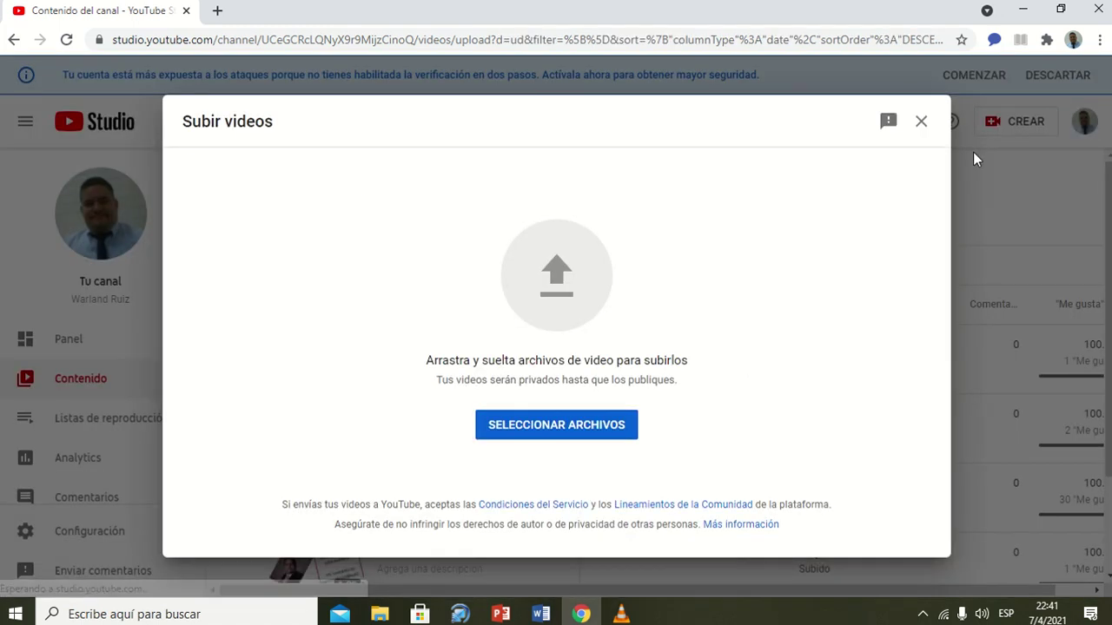
left_click(556, 431)
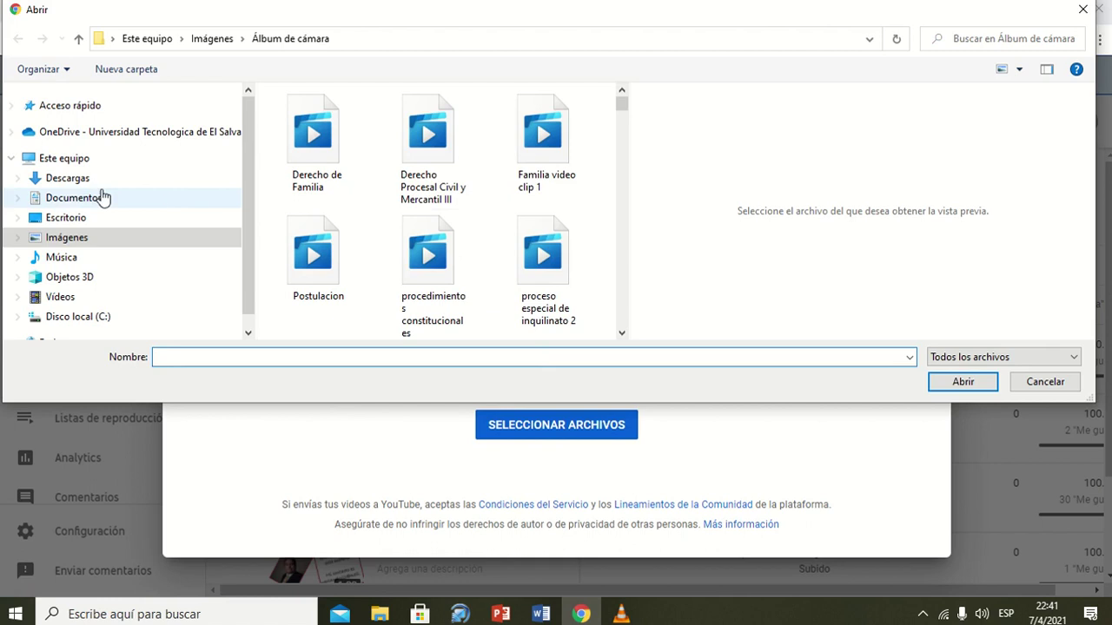
left_click(66, 218)
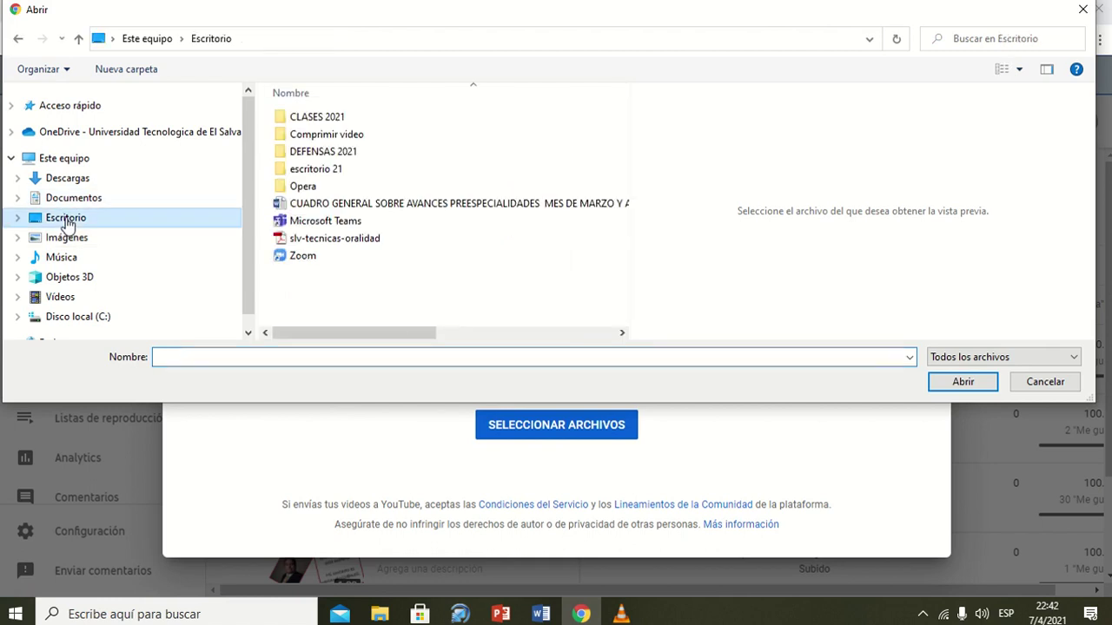
double_click(314, 139)
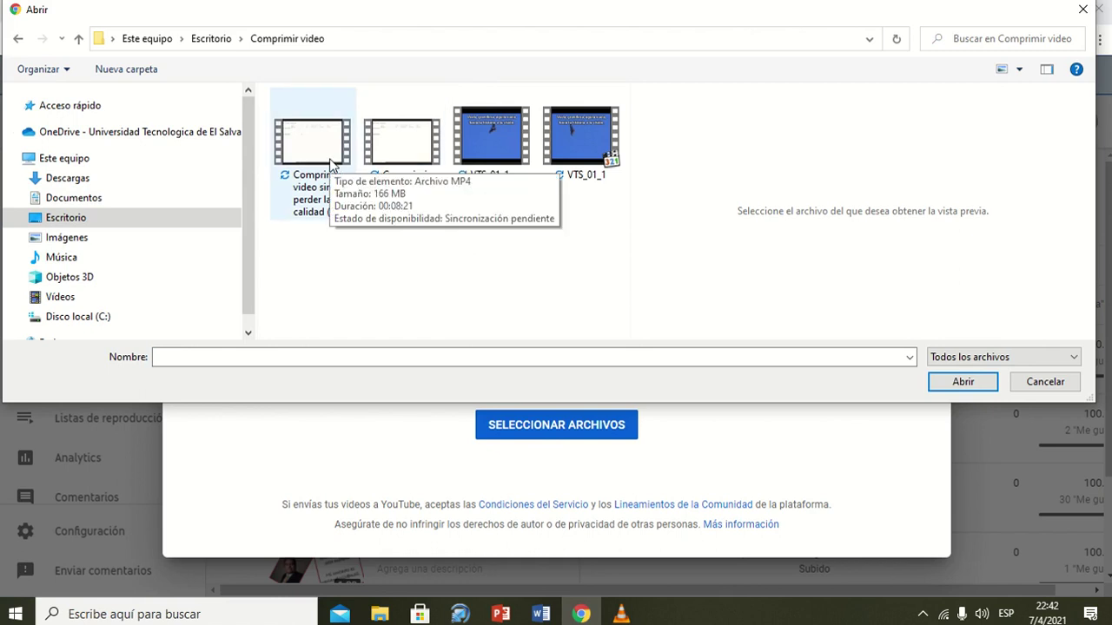
left_click(388, 161)
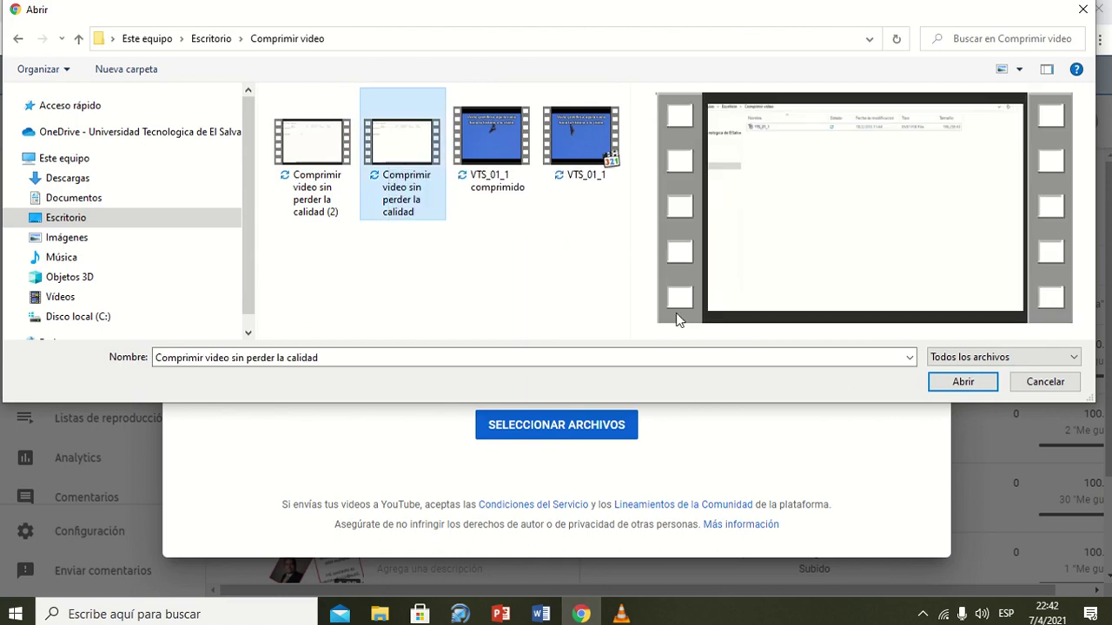
left_click(949, 387)
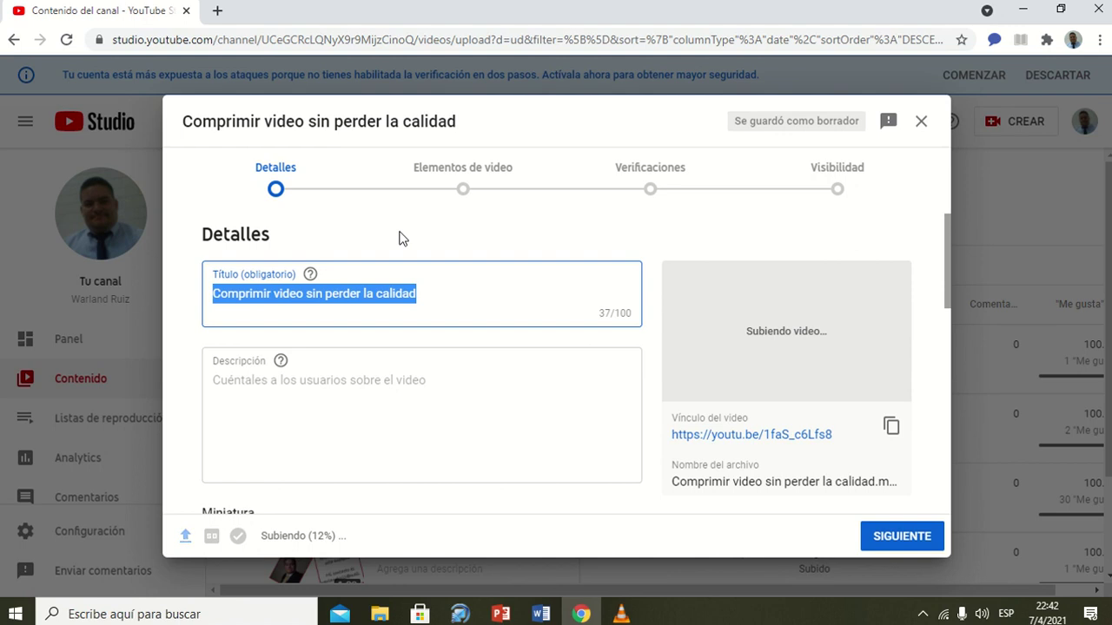
Keep the title, leave the description empty, mark the video as not made for kids and continue to the video elements.
left_click(382, 379)
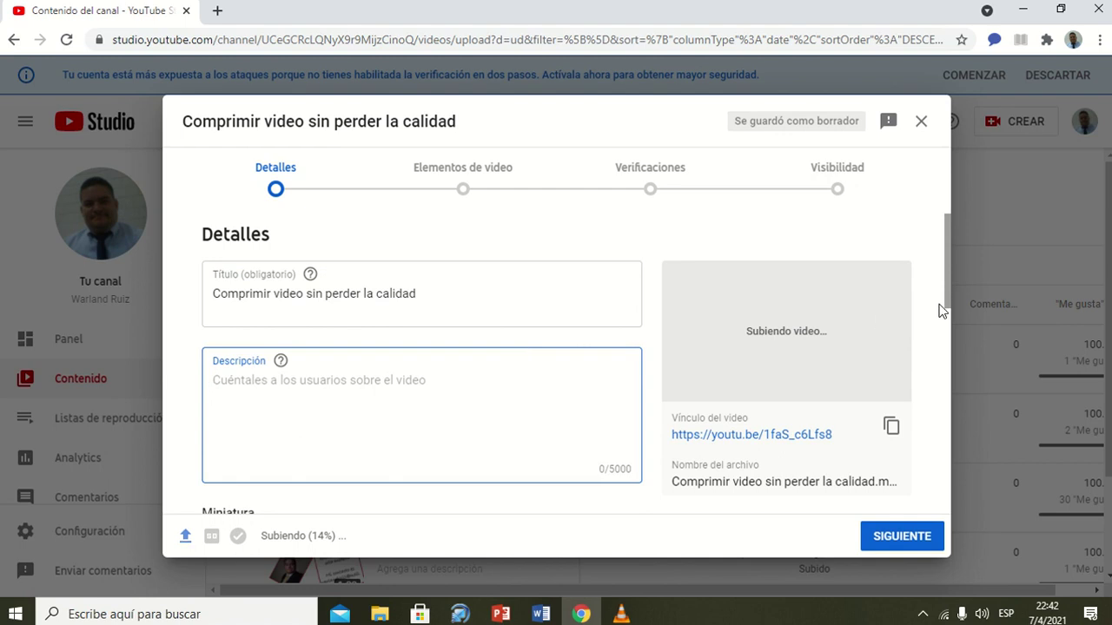
left_click_drag(950, 289, 956, 366)
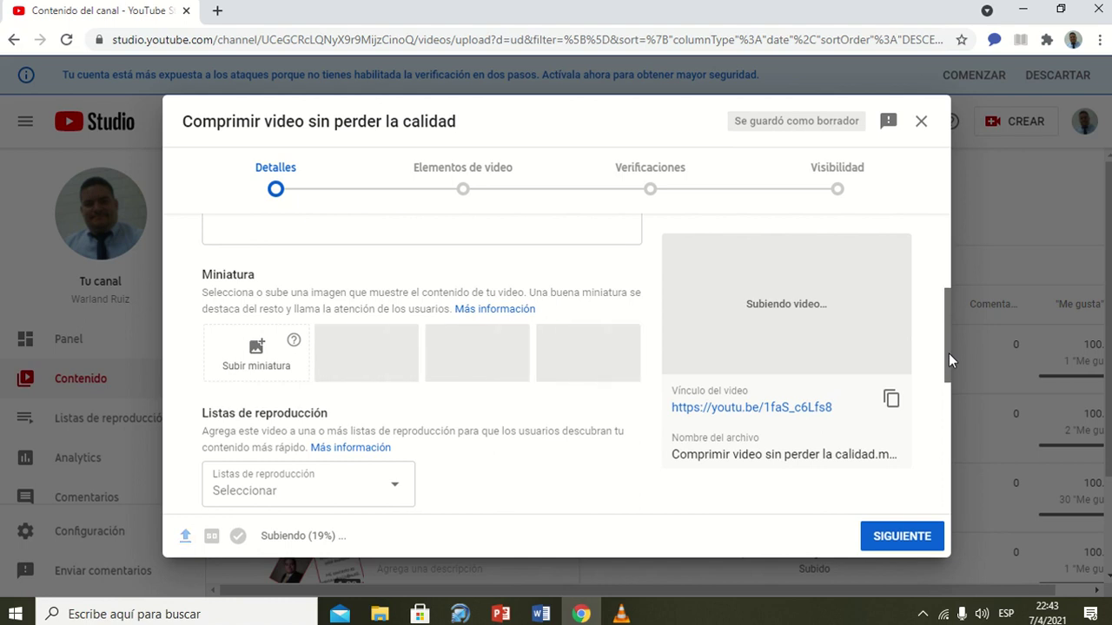
left_click_drag(949, 354, 952, 312)
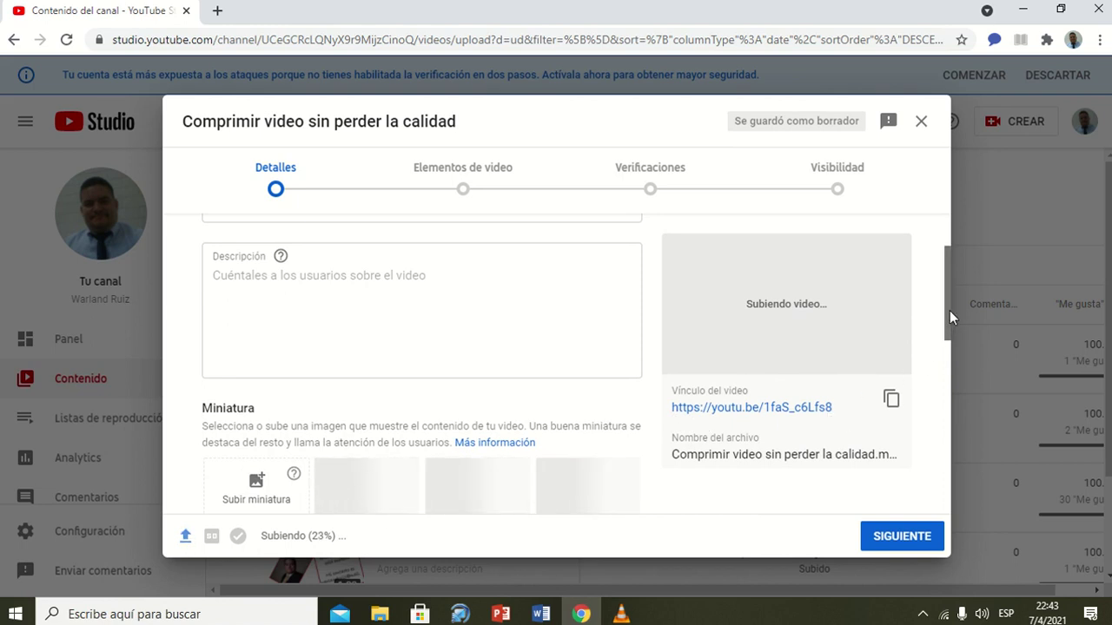
left_click_drag(949, 310, 961, 476)
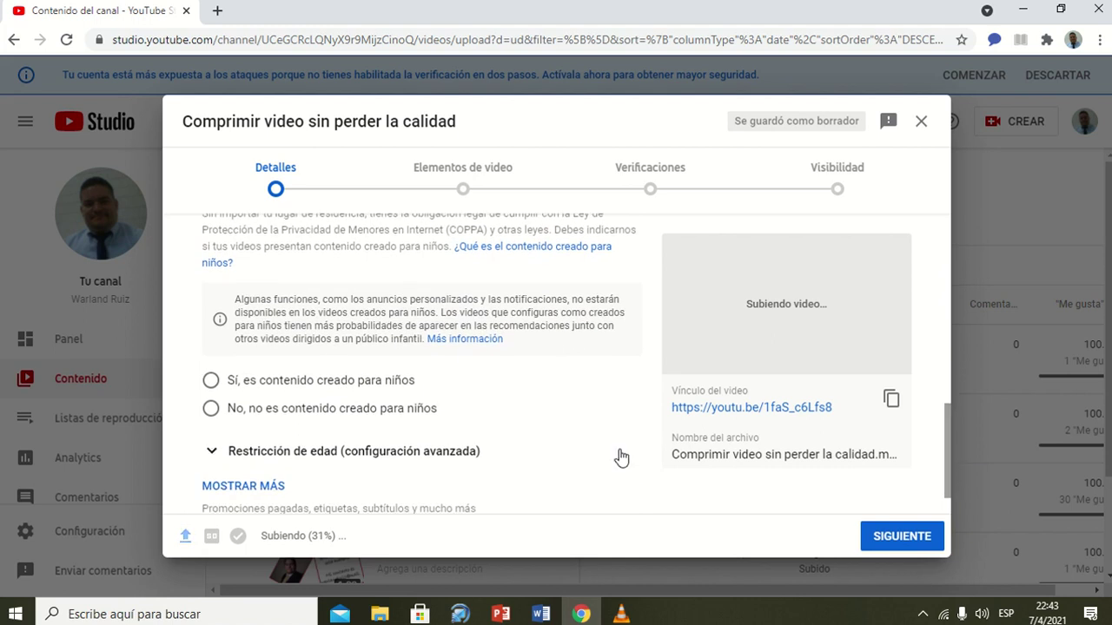
left_click(211, 416)
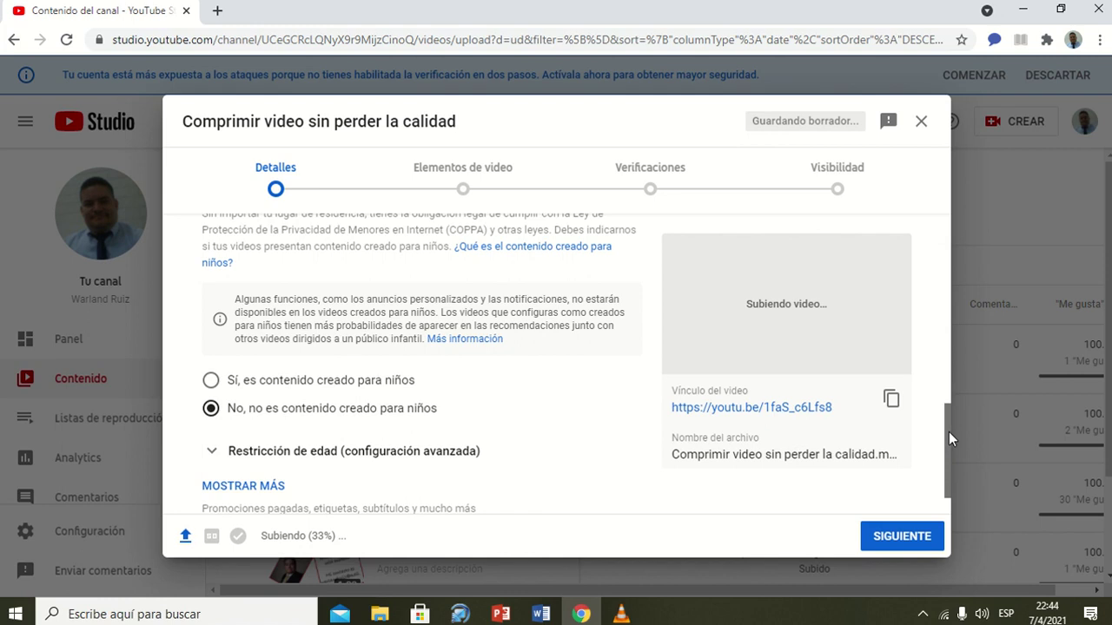
left_click_drag(949, 432, 948, 455)
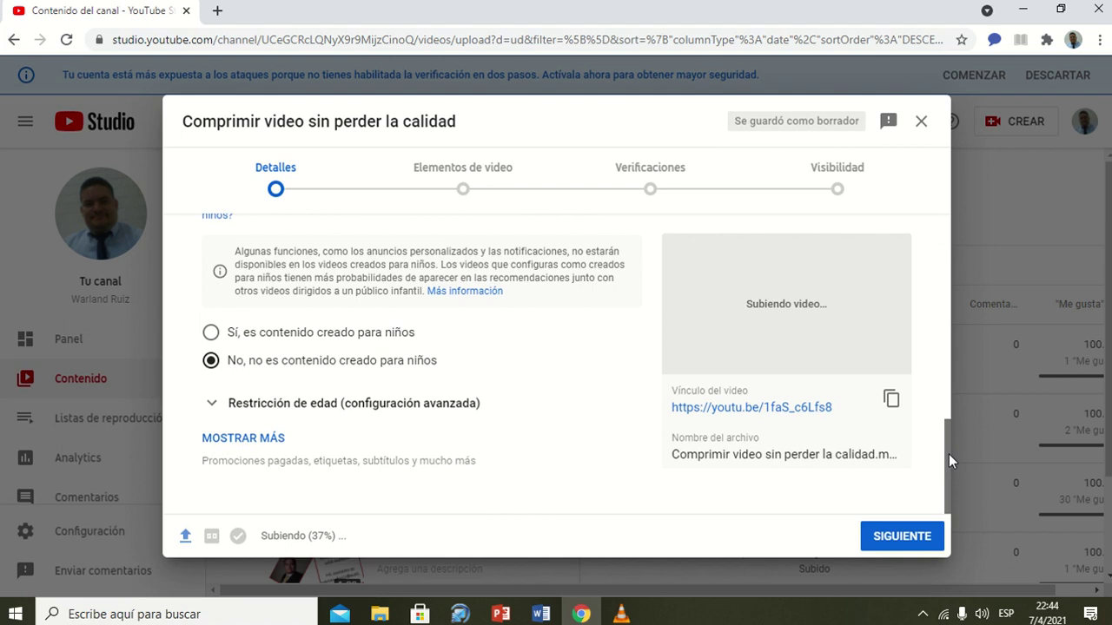
left_click_drag(950, 477, 970, 521)
left_click(883, 540)
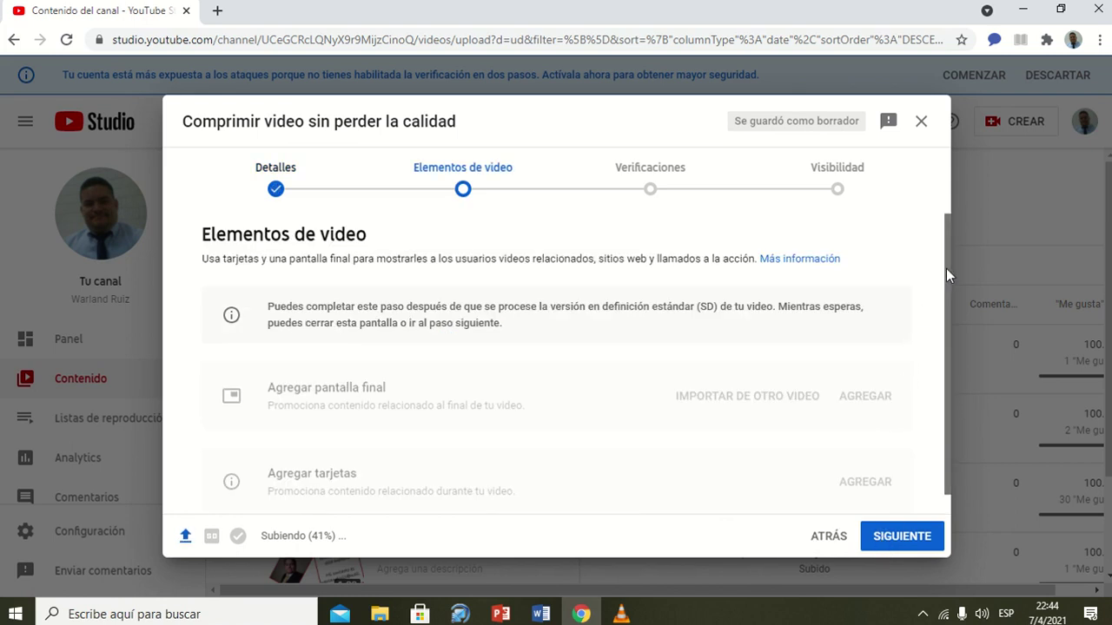
Examine the end screen and card options, and recheck the audience setting in the video's details.
left_click_drag(946, 269, 945, 300)
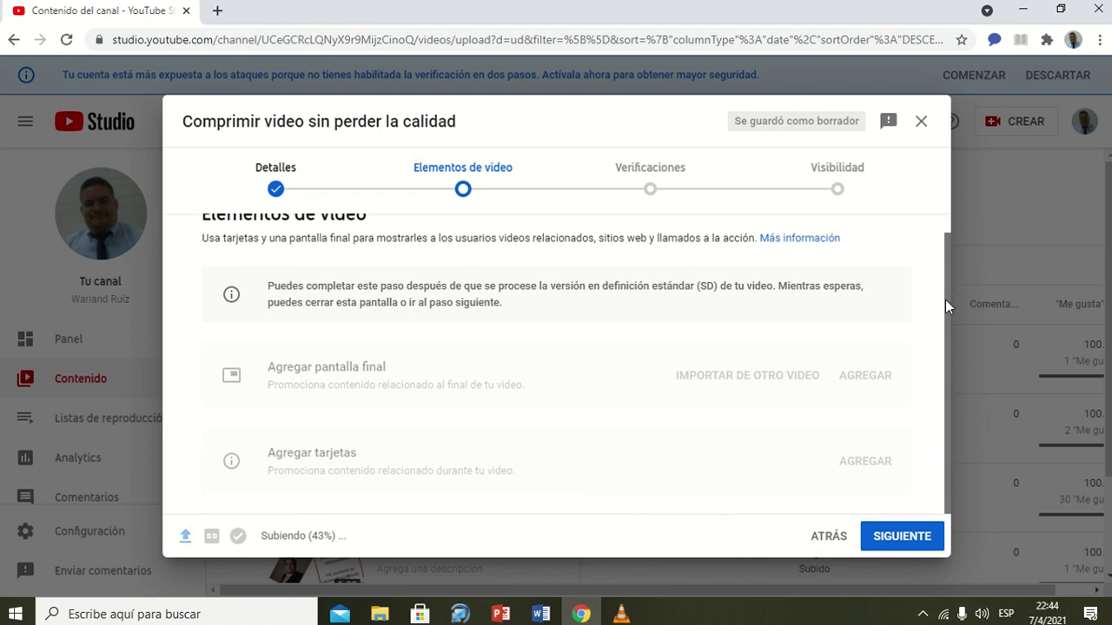
left_click_drag(944, 342, 944, 405)
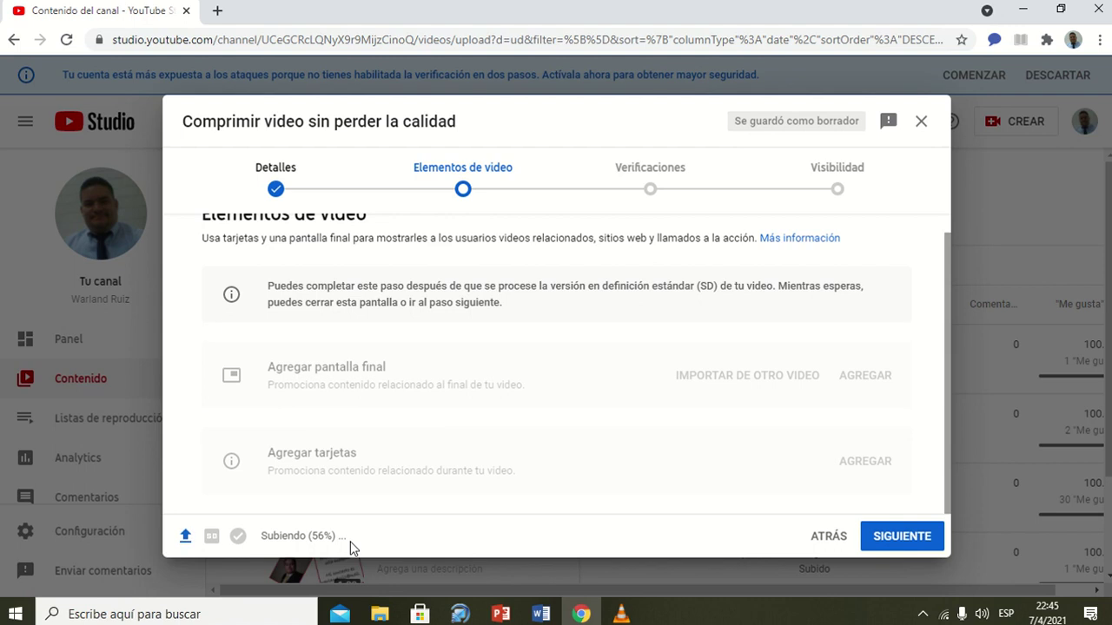
left_click(830, 537)
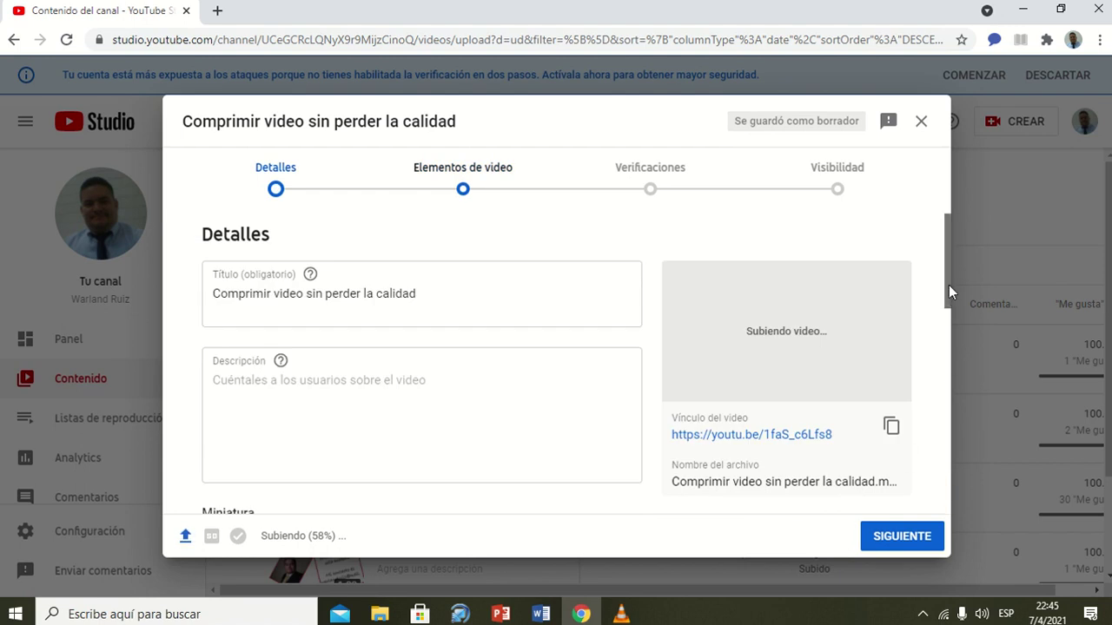
left_click_drag(949, 285, 960, 496)
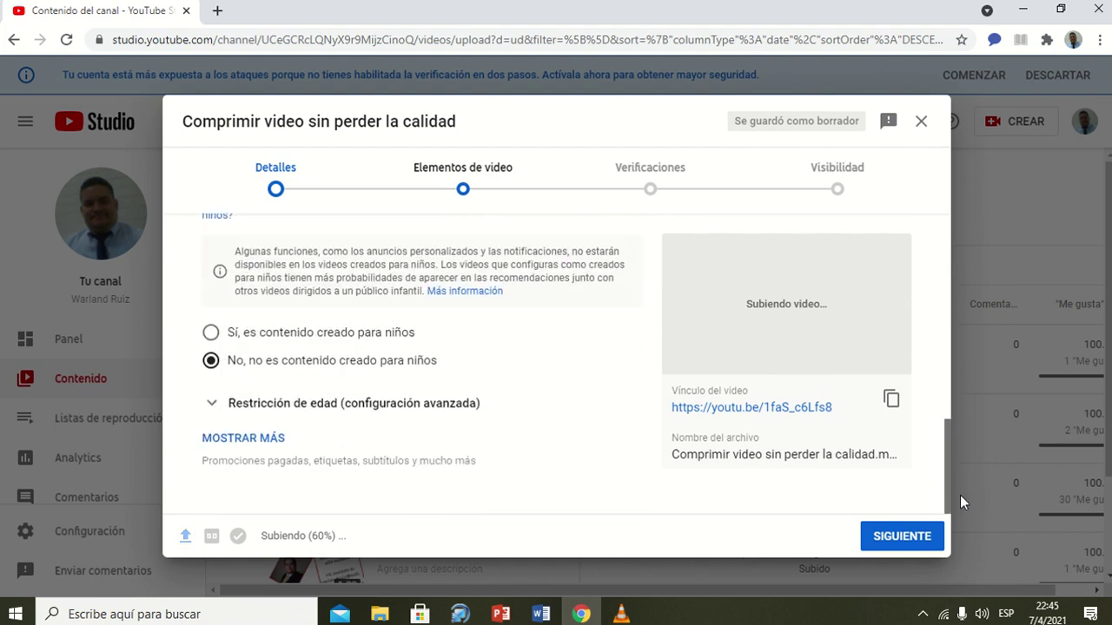
left_click(899, 538)
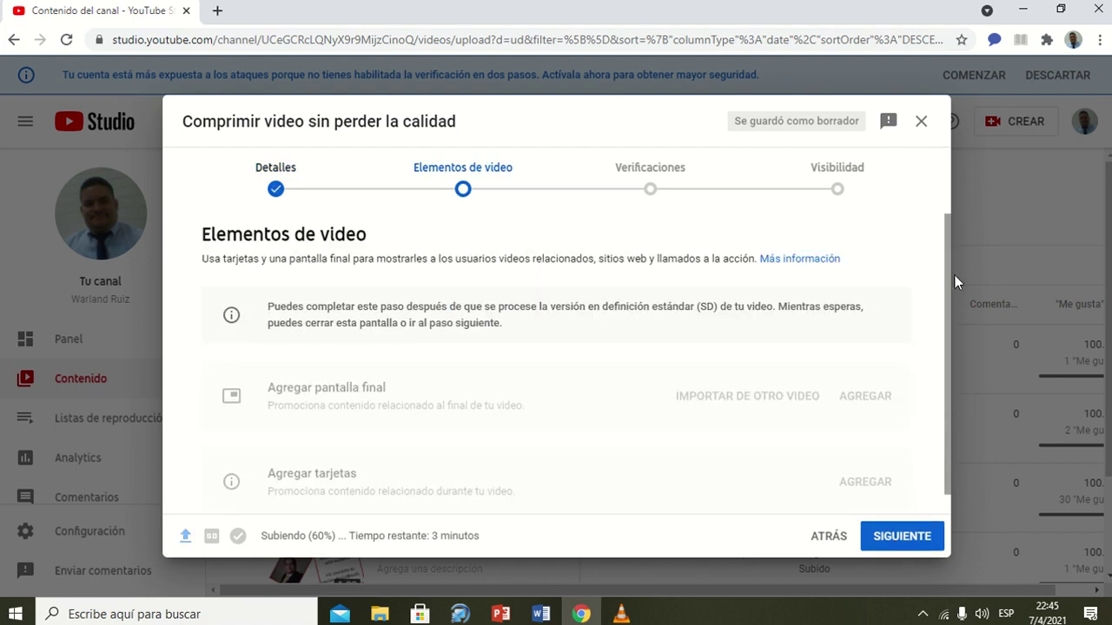
left_click_drag(947, 294, 951, 365)
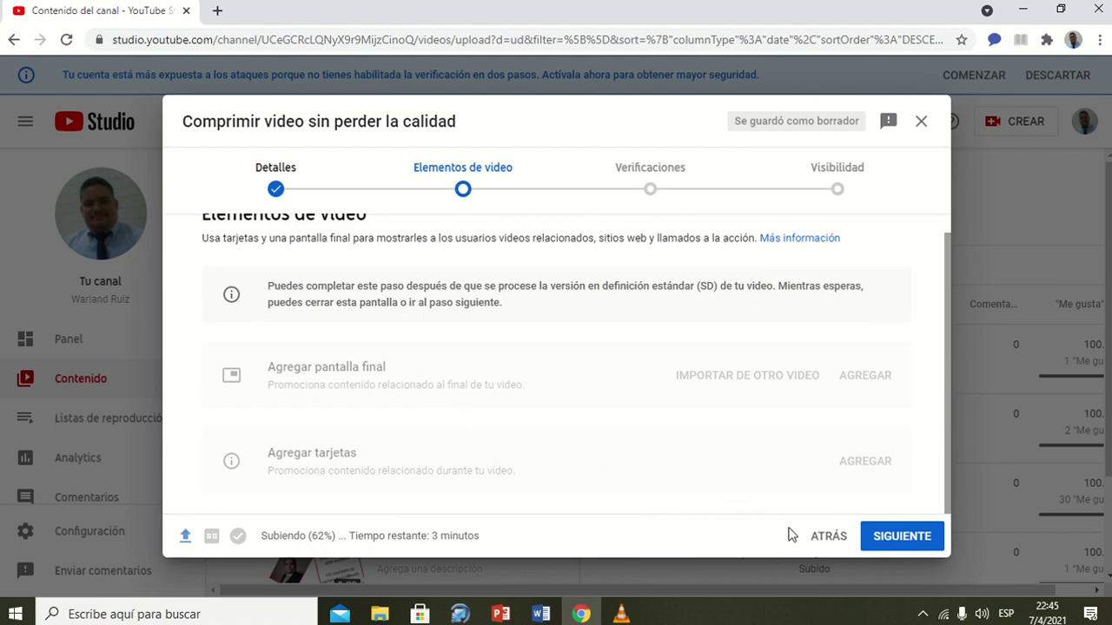
Continue past the video elements and copyright verifications to the visibility settings.
left_click(903, 537)
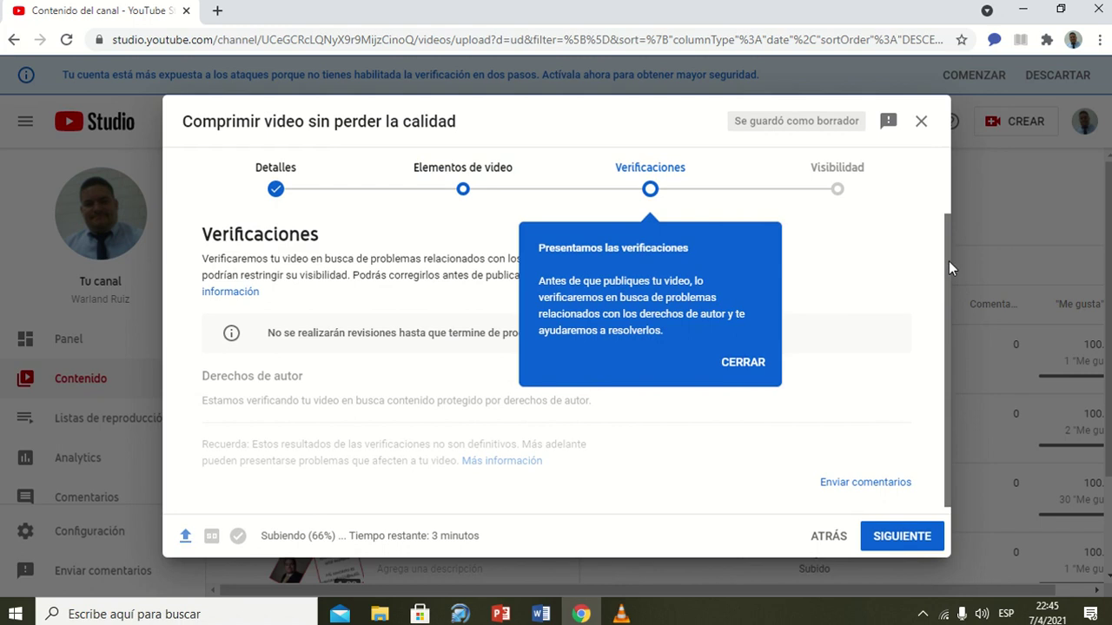
left_click_drag(948, 261, 948, 273)
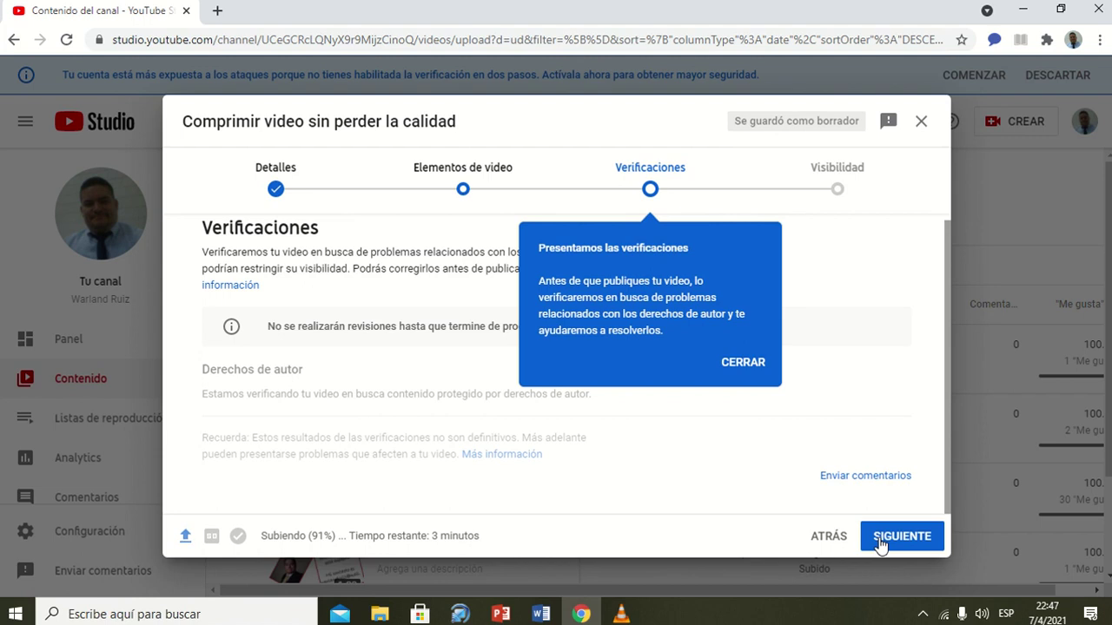
left_click(881, 537)
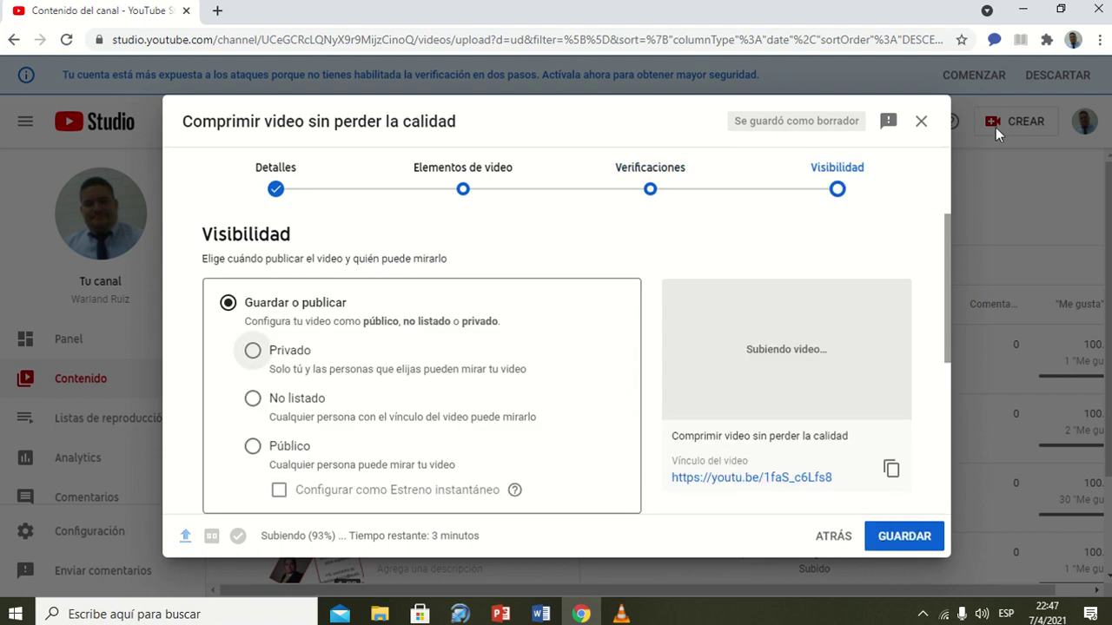
Set the video's visibility to Público, publish it and close the link-sharing dialog.
mouse_move(948, 246)
left_mouse_down()
mouse_move(951, 295)
mouse_move(953, 240)
left_mouse_up()
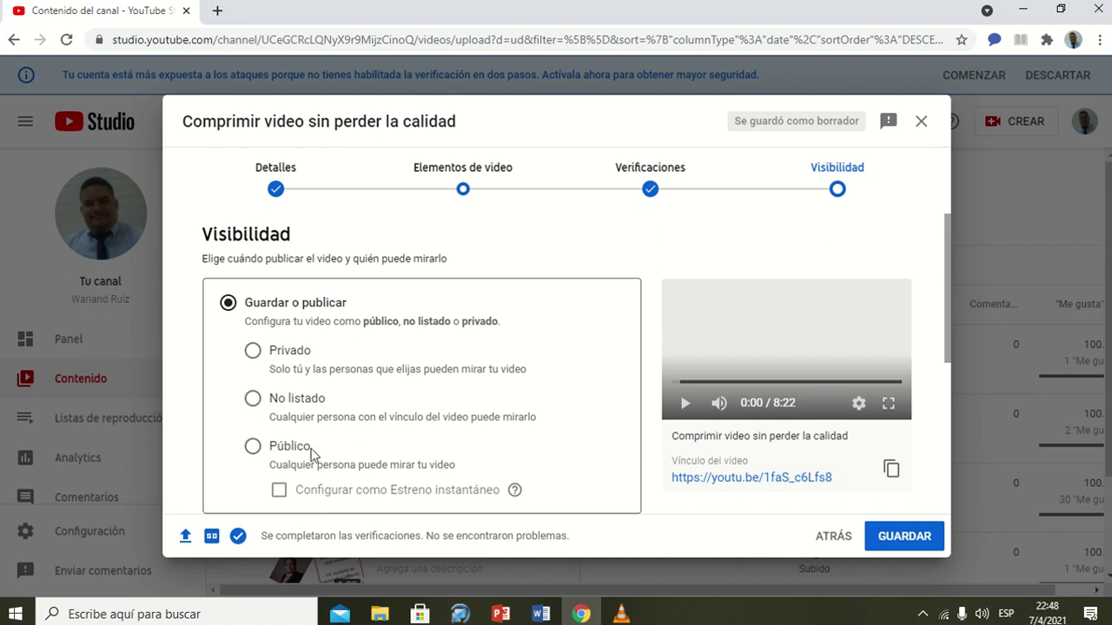
left_click(252, 448)
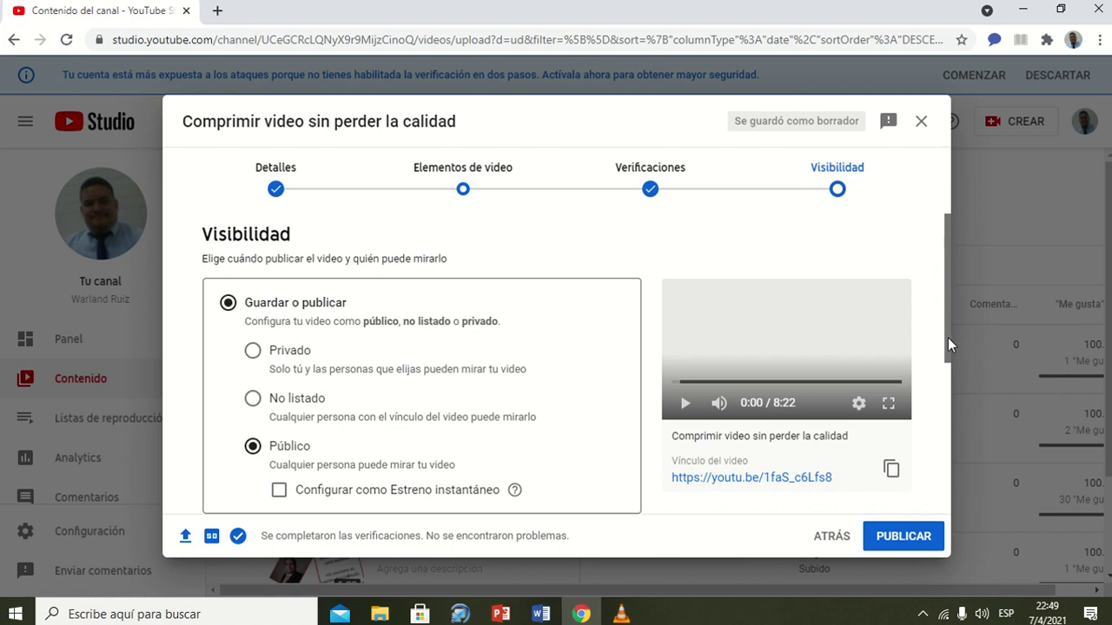
mouse_move(948, 338)
left_mouse_down()
mouse_move(948, 451)
mouse_move(954, 321)
mouse_move(950, 490)
mouse_move(958, 340)
left_mouse_up()
left_click_drag(950, 241, 953, 334)
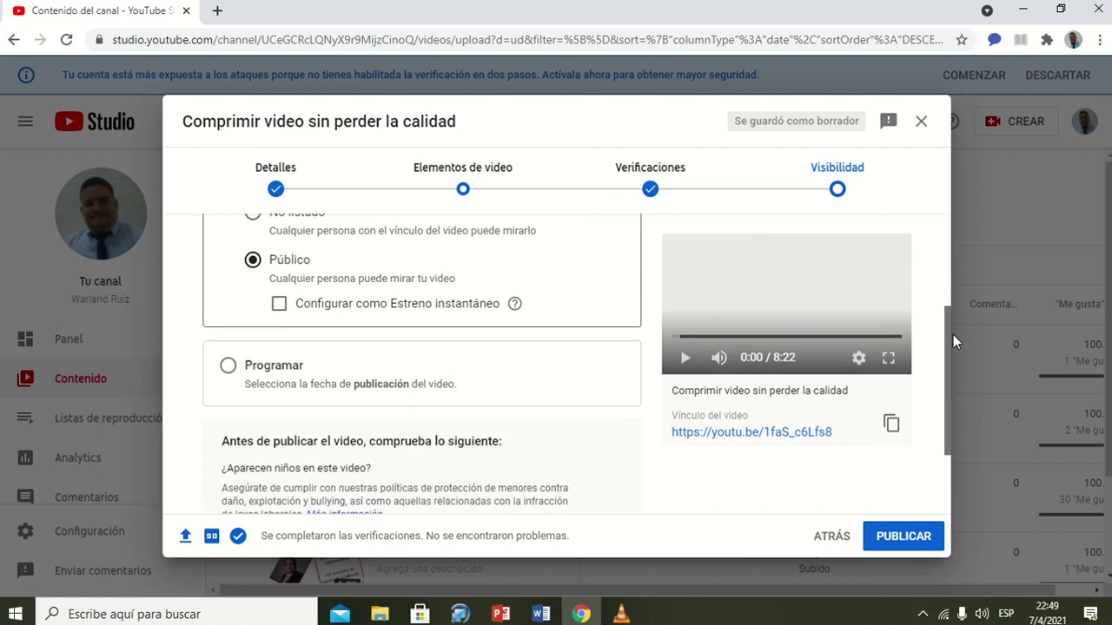
left_click_drag(953, 334, 951, 400)
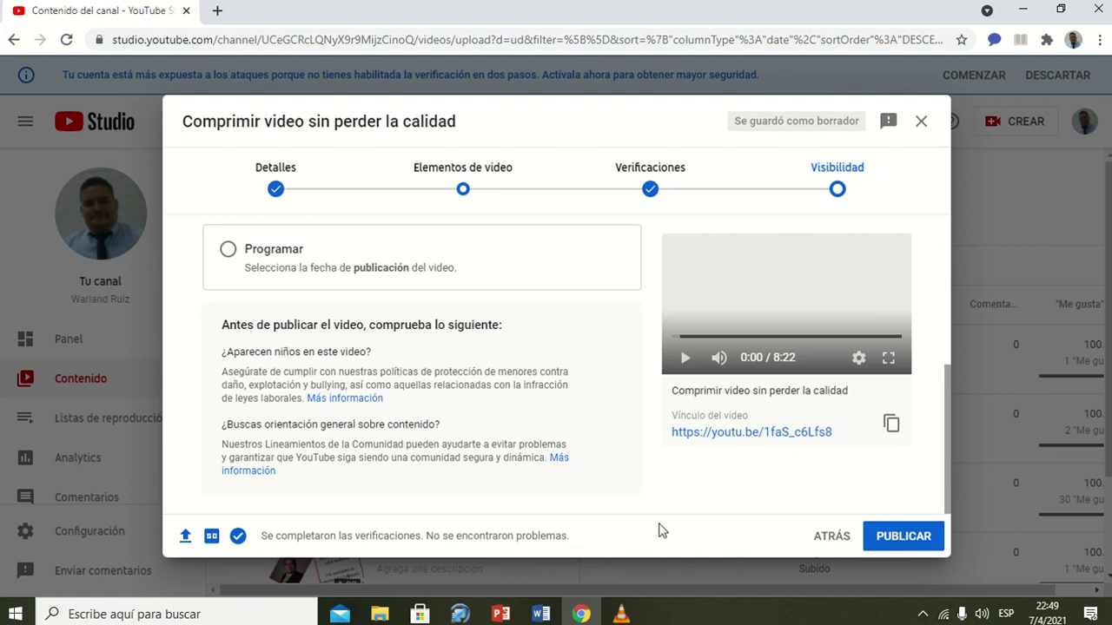
left_click(875, 547)
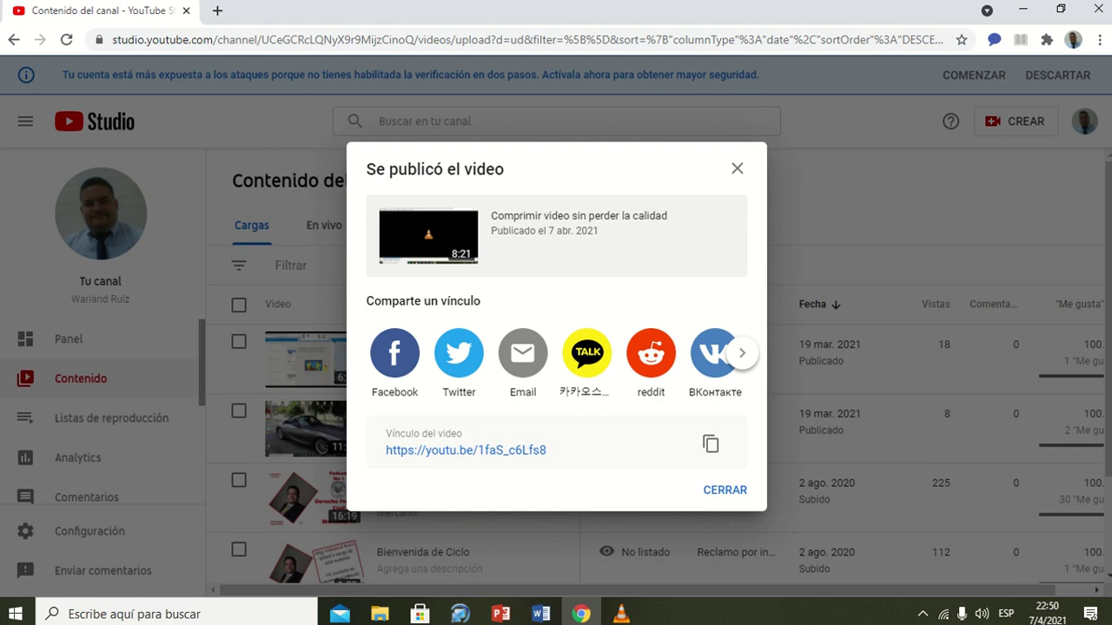
left_click(722, 492)
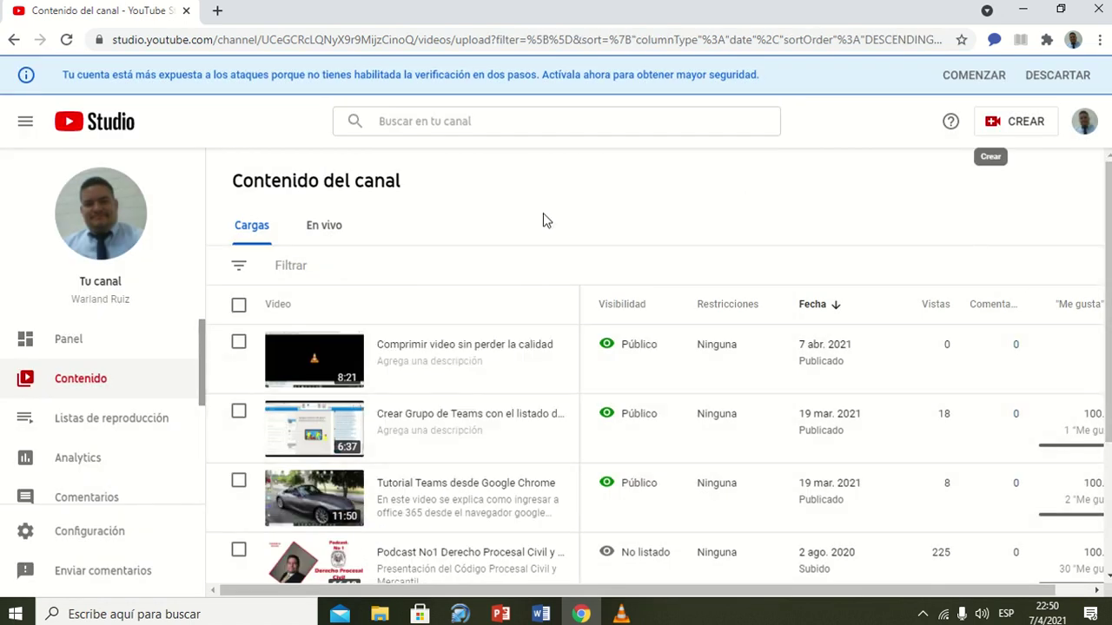
mouse_move(417, 342)
mouse_move(621, 330)
mouse_move(484, 3)
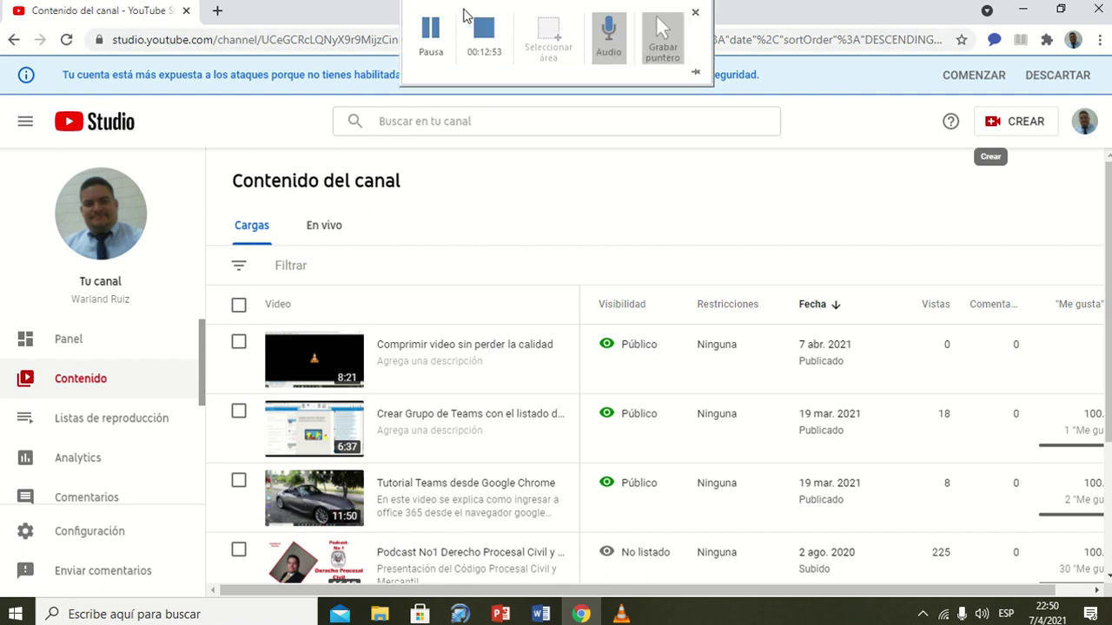